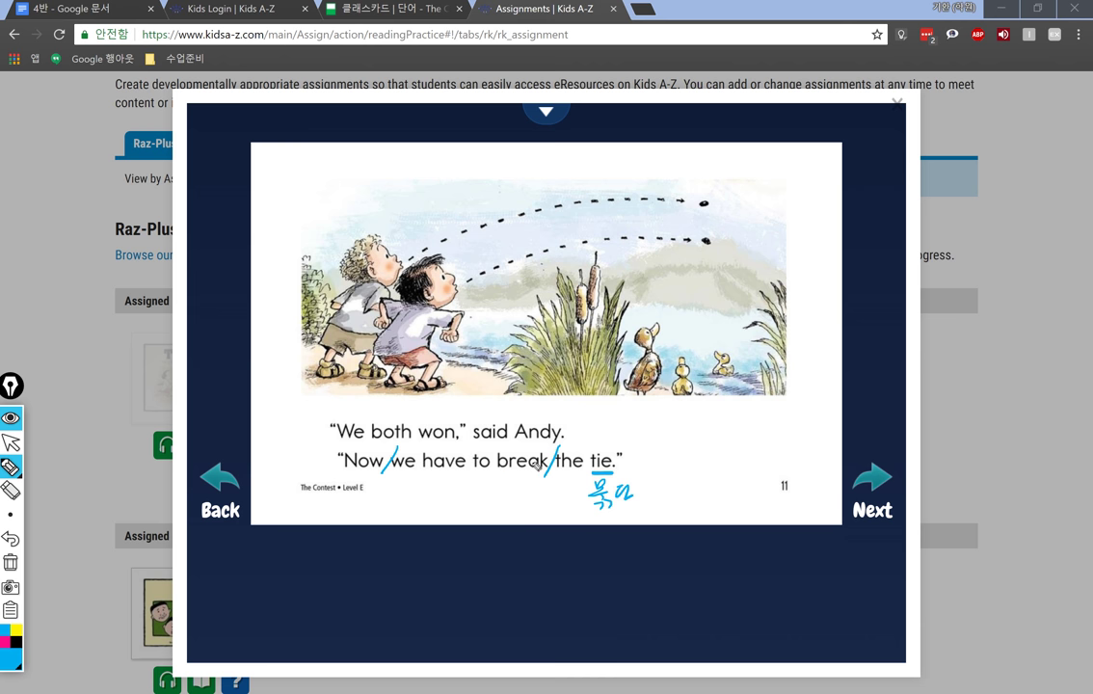
- Underline "break" and "break the tie" on page 11, and write 무승부 beside "tie", numbering its two meanings
mouse_move(501, 475)
left_mouse_down()
mouse_move(547, 472)
mouse_move(537, 476)
left_mouse_up()
mouse_move(604, 471)
left_mouse_down()
mouse_move(678, 454)
mouse_move(686, 465)
mouse_move(696, 453)
mouse_move(700, 472)
left_mouse_up()
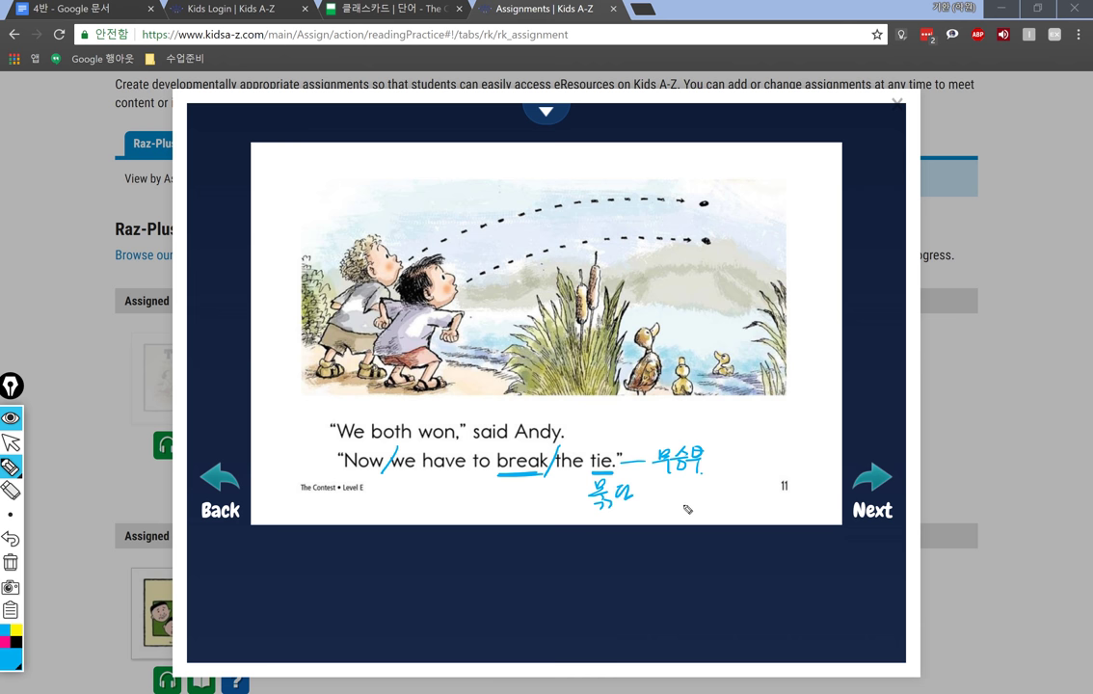
left_click_drag(587, 494, 590, 505)
left_click_drag(658, 451, 655, 449)
left_click_drag(525, 476, 602, 477)
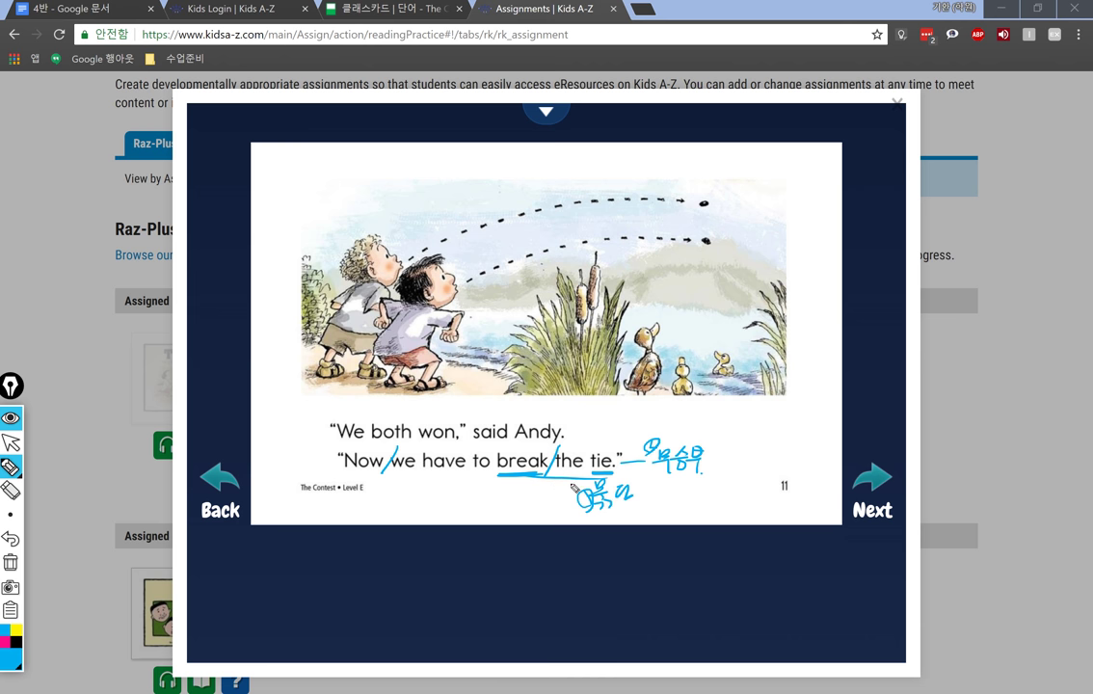
- Underline "have to" and "We both won" on page 11, and handwrite the Korean meaning above "both"
left_click_drag(425, 474, 488, 472)
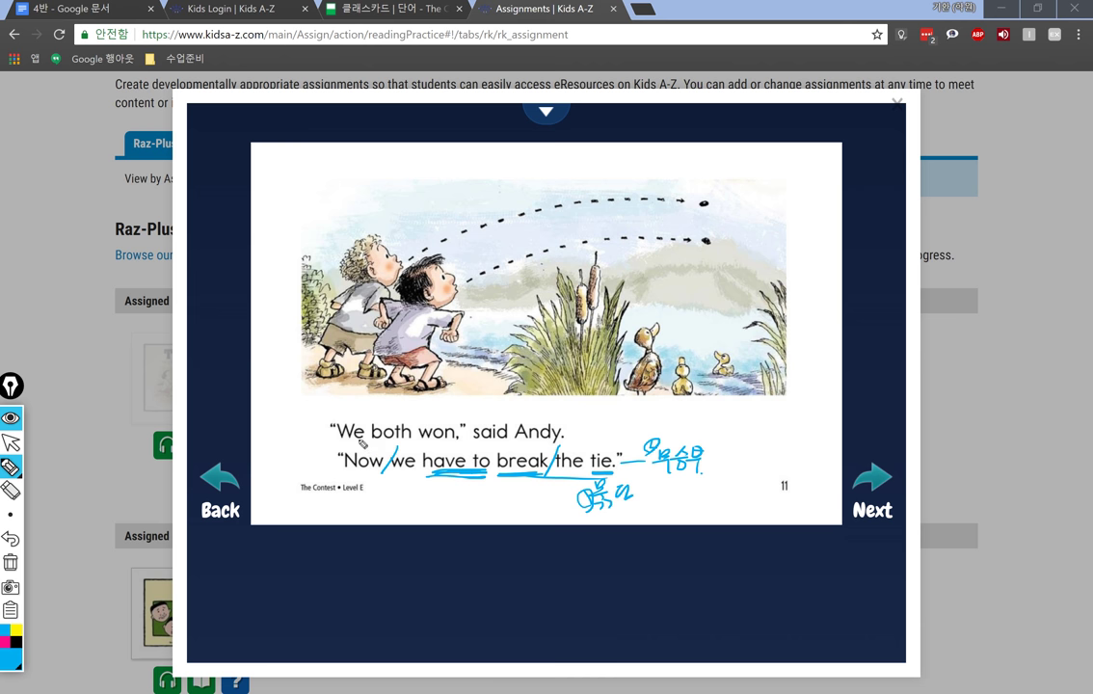
left_click_drag(408, 448, 380, 446)
mouse_move(391, 397)
left_mouse_down()
mouse_move(379, 403)
mouse_move(391, 416)
mouse_move(403, 406)
left_mouse_up()
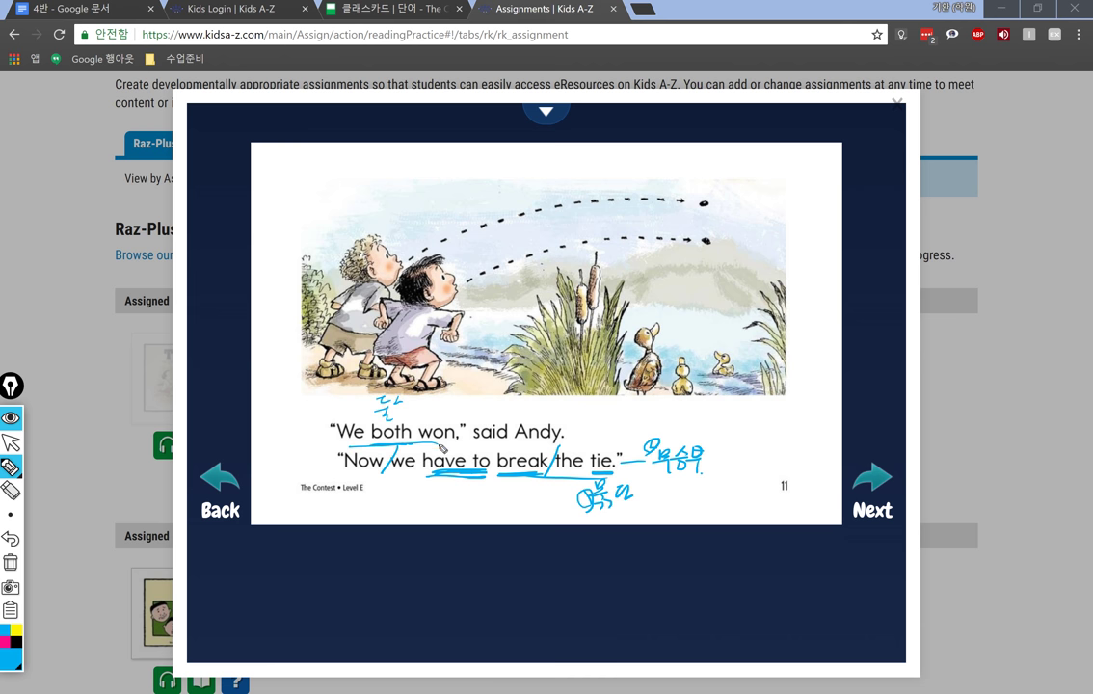
left_click_drag(439, 445, 347, 447)
- Clear all annotations from page 11 and turn to page 12 with the pen ready
key("ctrl+shift+F5")
key("ctrl+shift+F1")
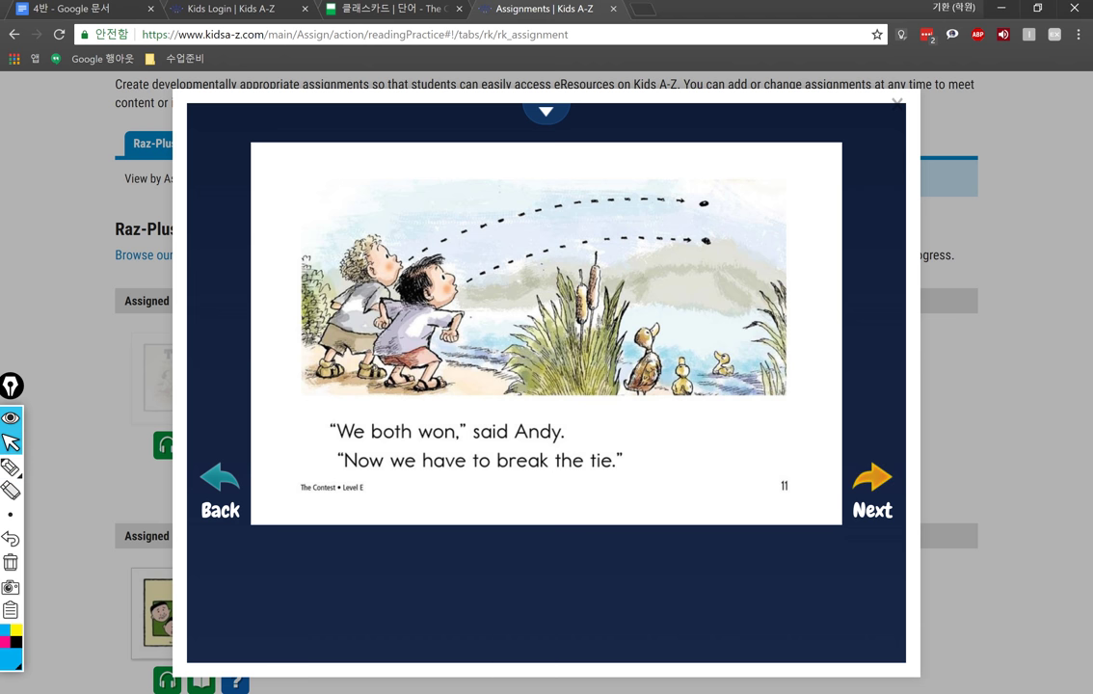
left_click(872, 491)
key("ctrl+shift+F2")
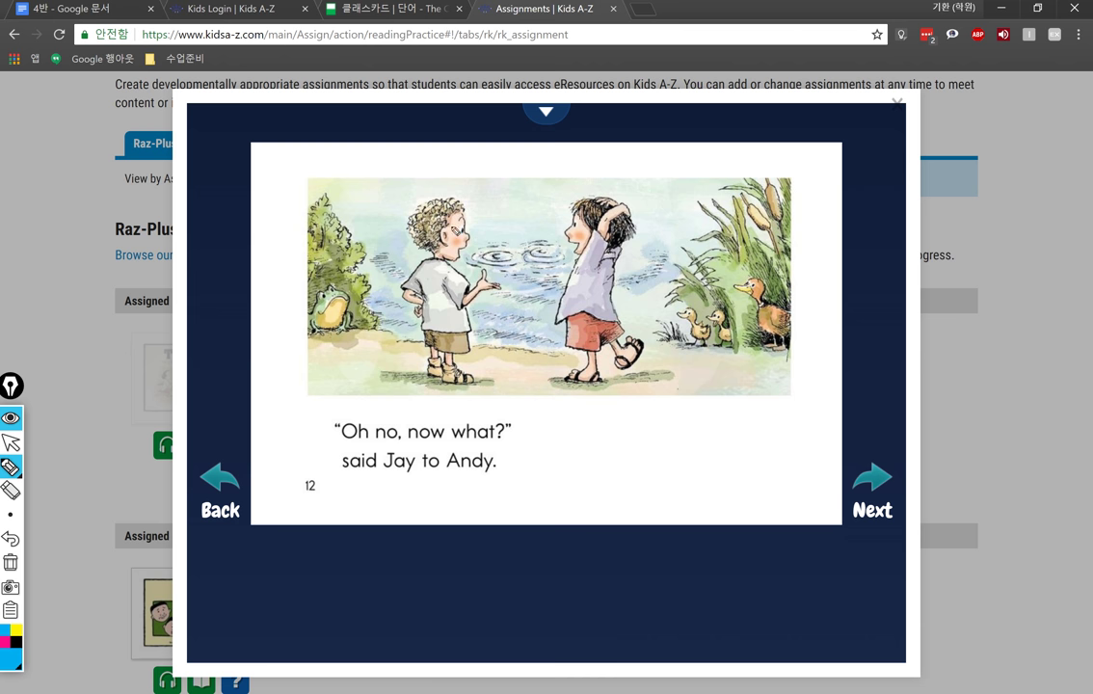
- Page to the end of the book and close it, and open the word set "단어 - The Contest (Level E)" for editing
left_click(11, 441)
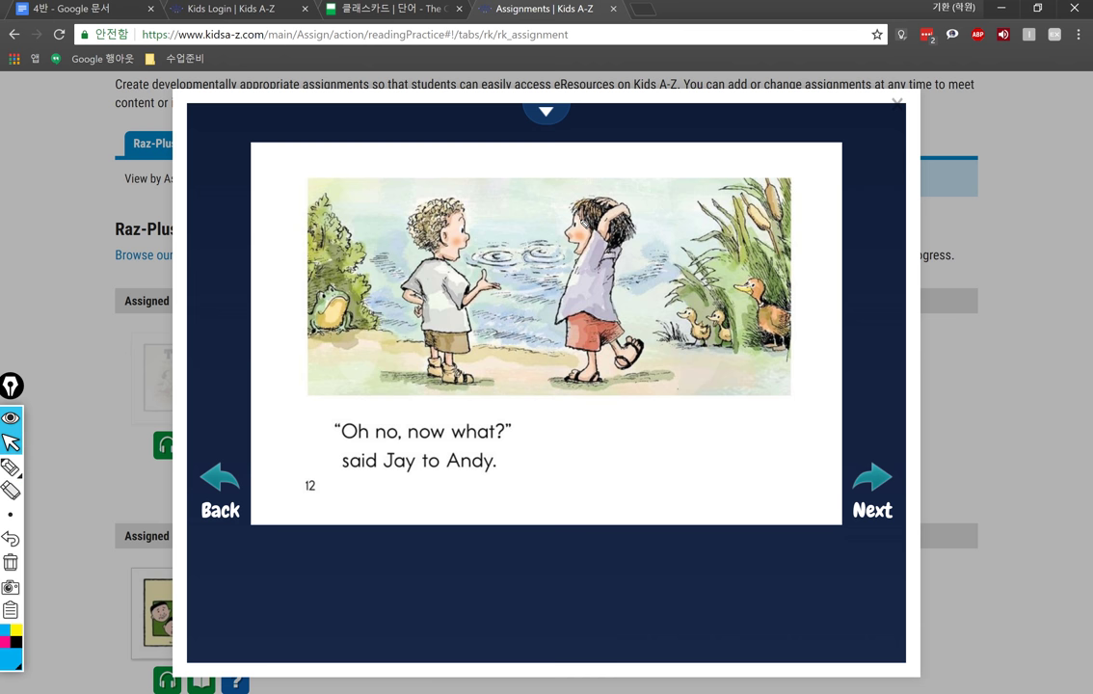
left_click(872, 486)
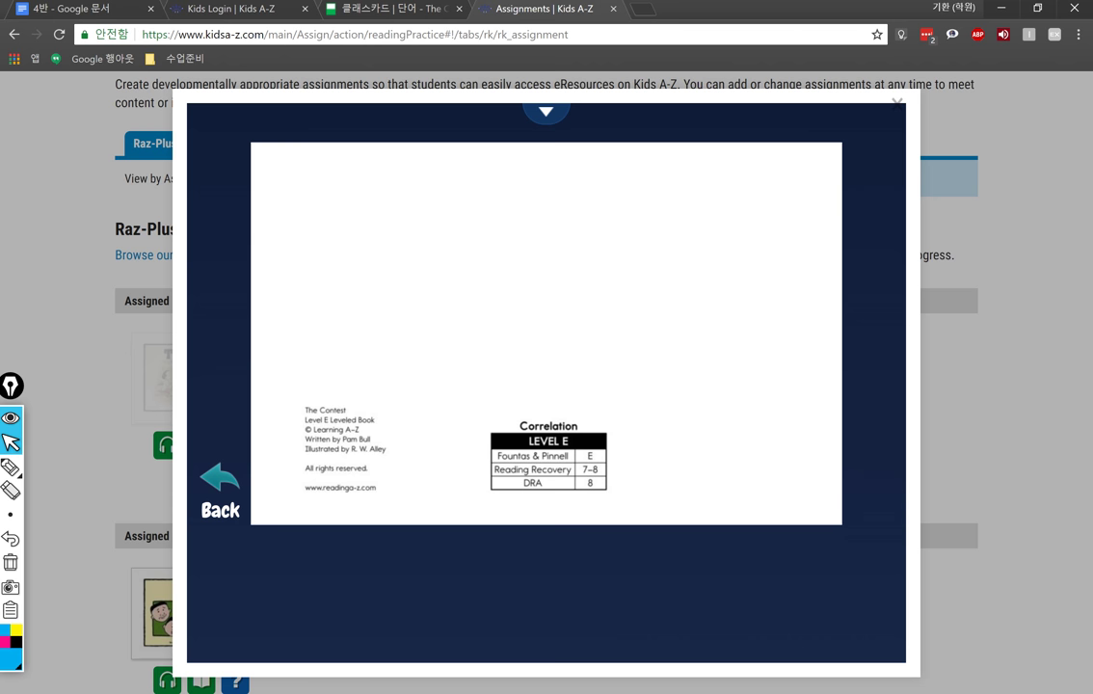
left_click(614, 9)
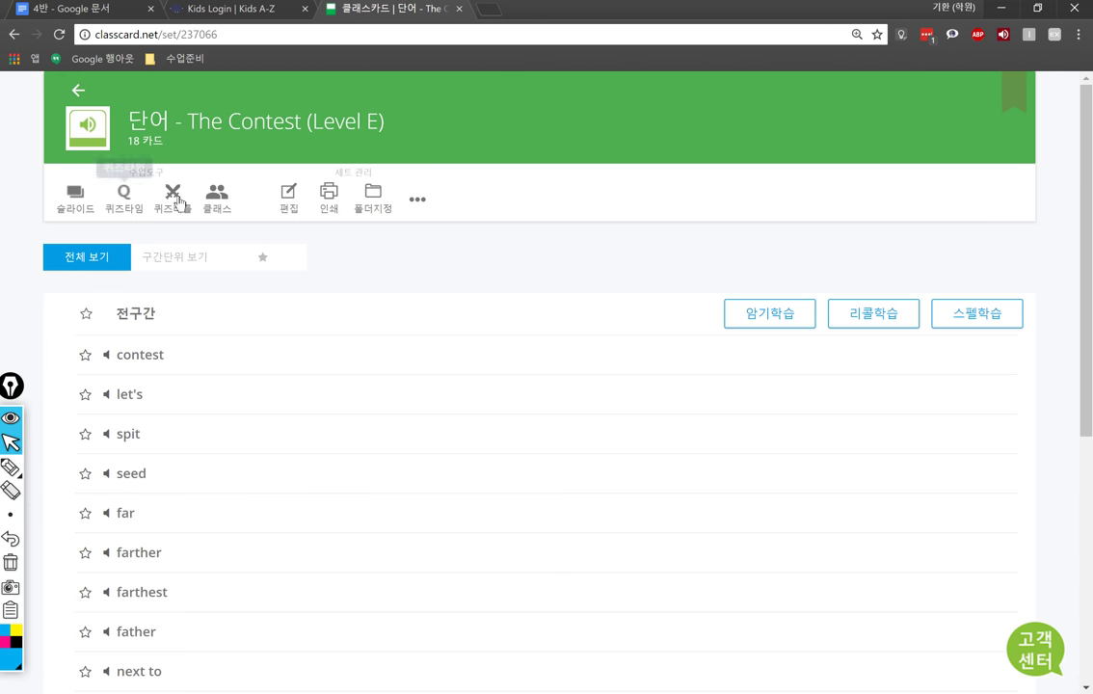
left_click(287, 195)
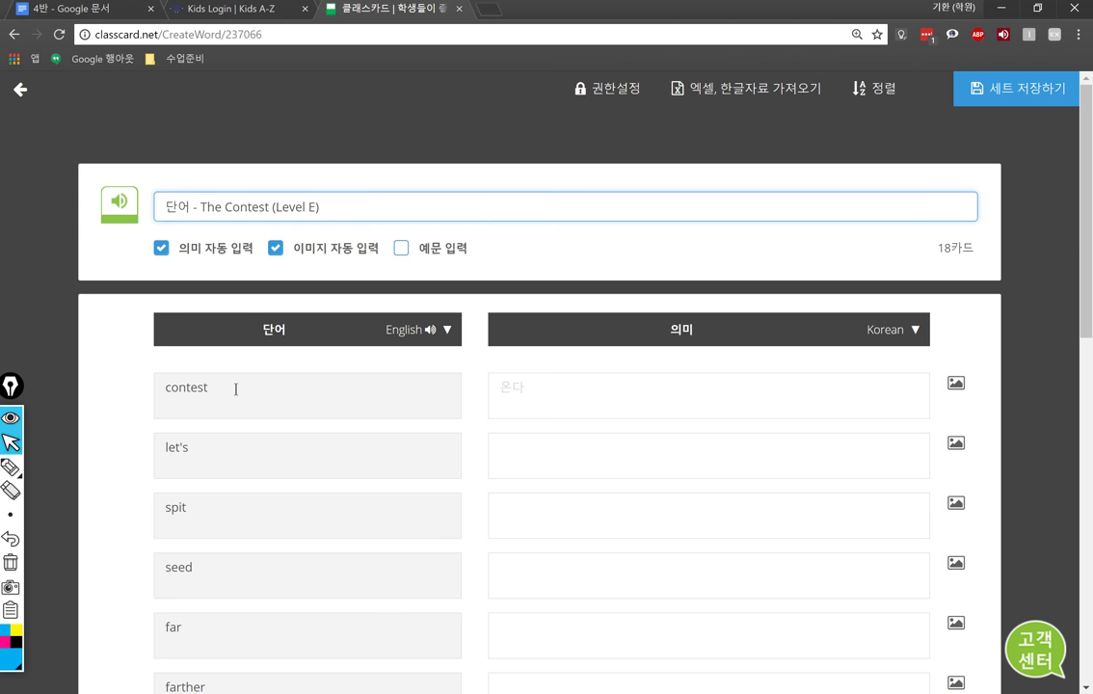
- Enter "시합, 경기, 대회" as the Korean meaning of "contest"
left_click(235, 388)
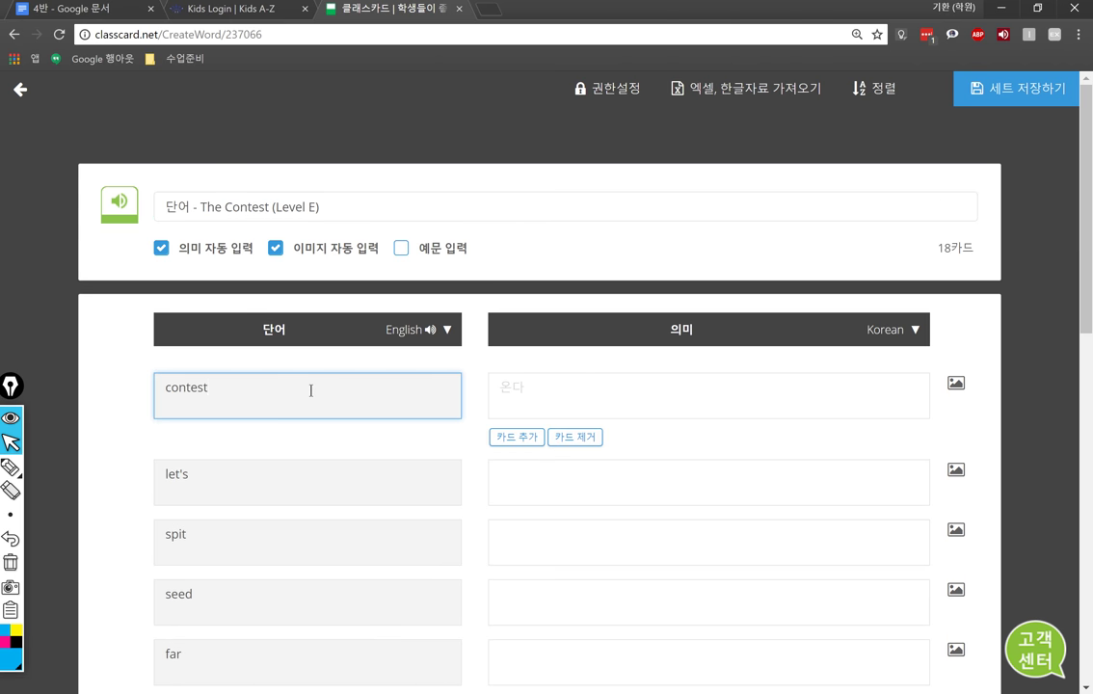
key("Tab")
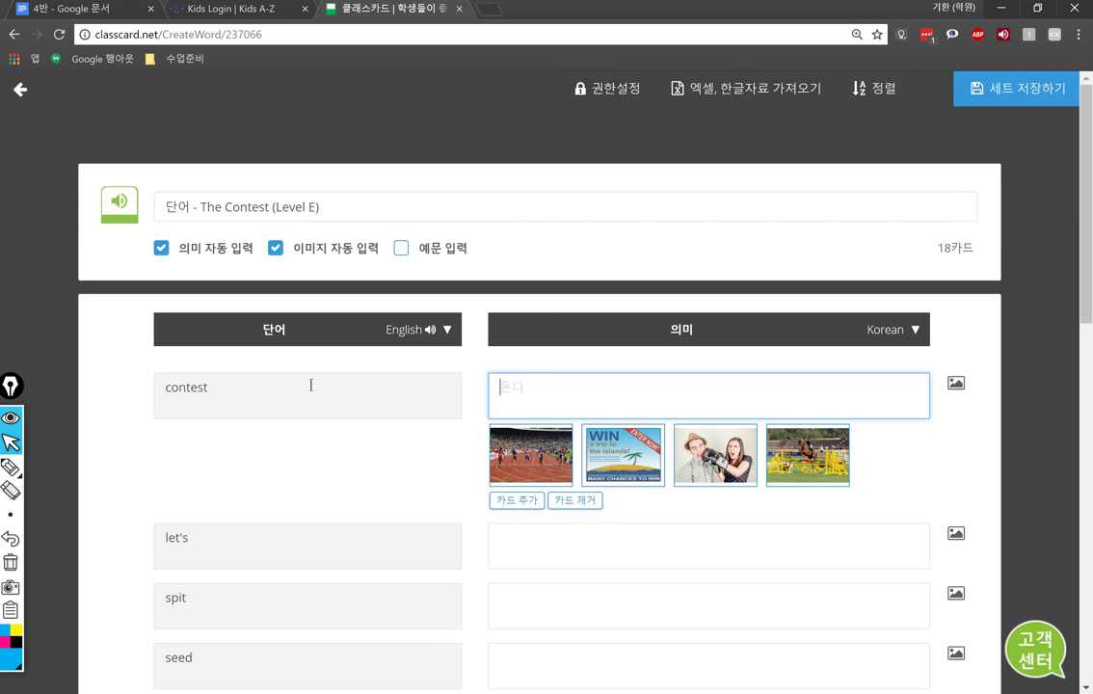
type("대회")
key("BackSpace")
key("BackSpace")
type("ㅅ시합, 경기 ")
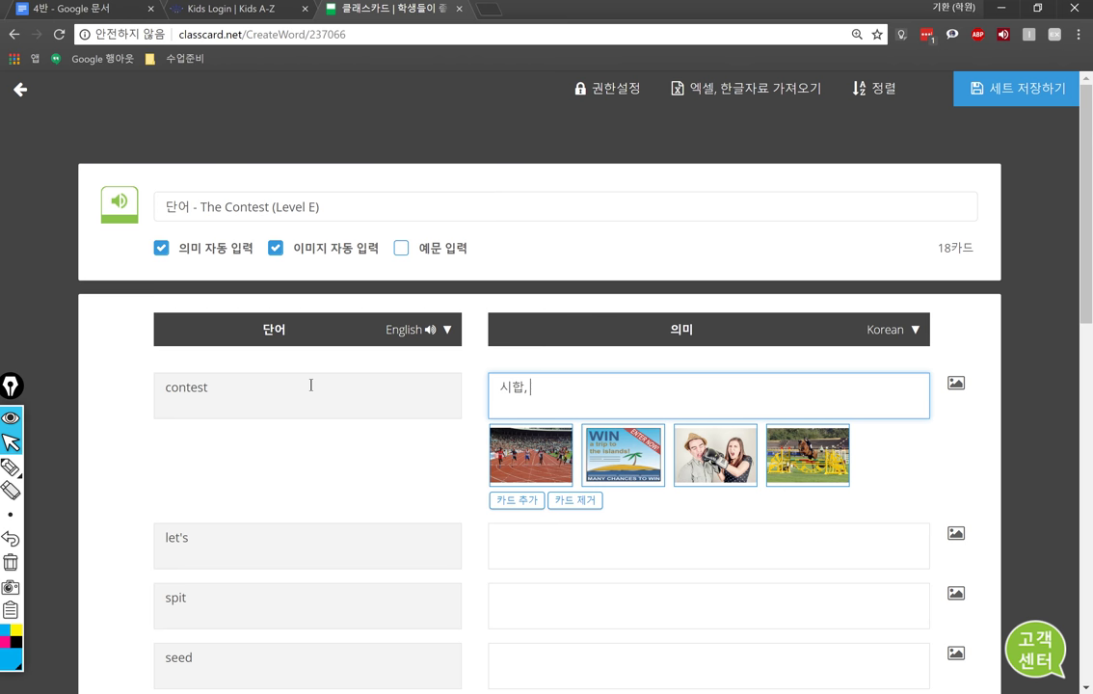
type(", 대회")
key("Tab")
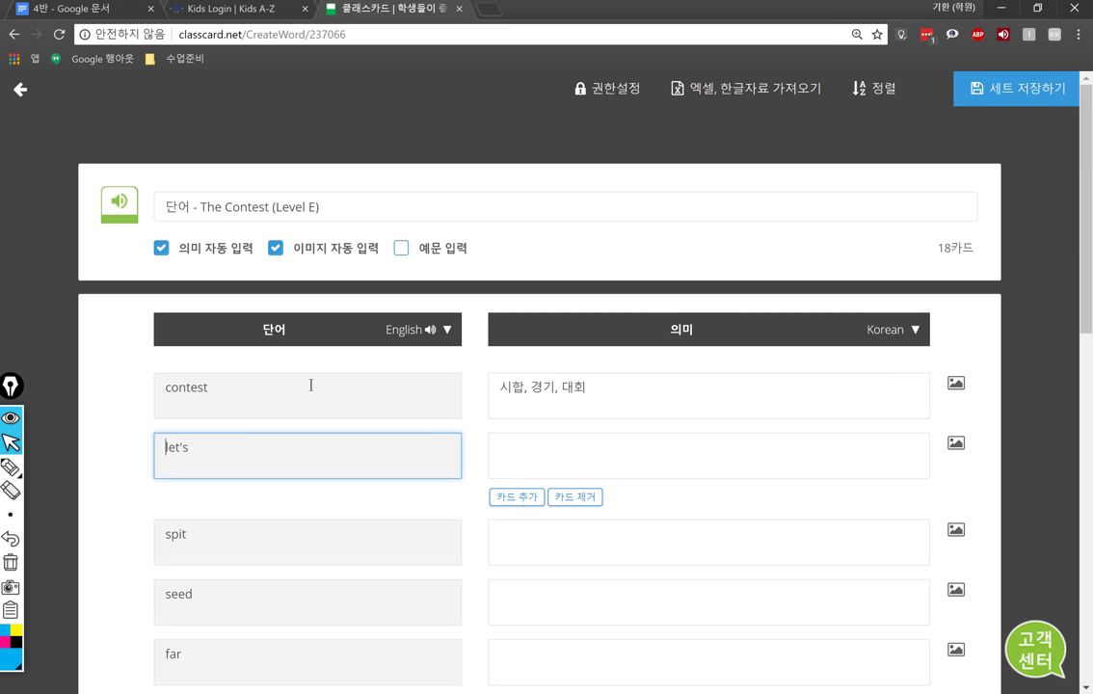
- Enter the meanings "(우리) ~하자." for "let's" and "뱉다." for "spit"
key("Tab")
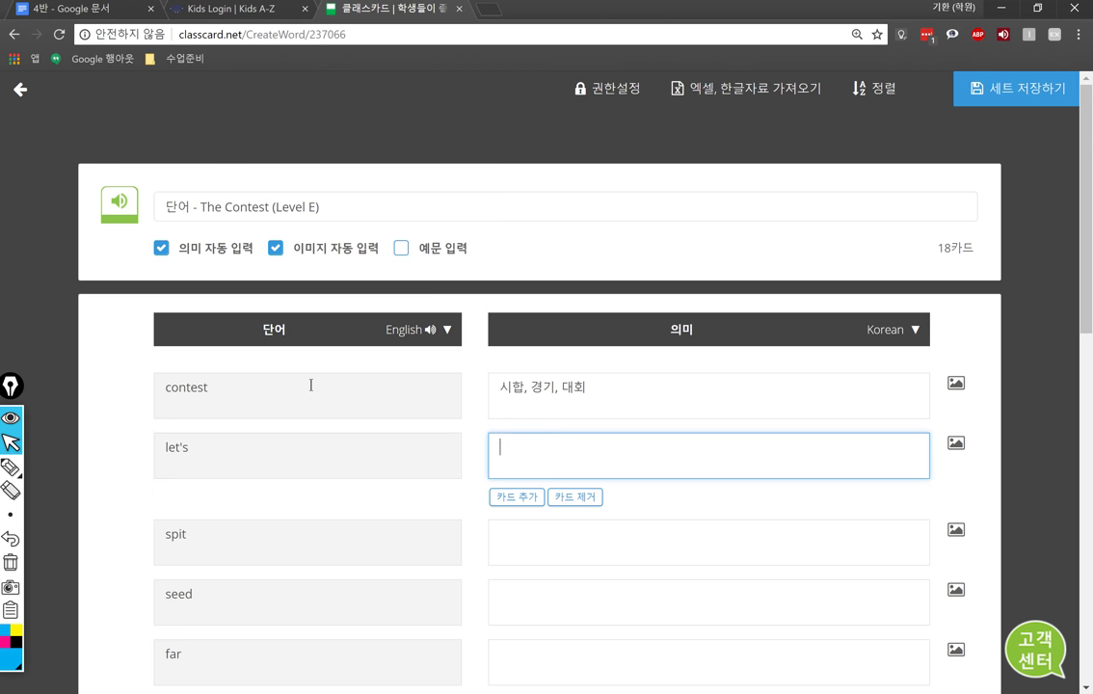
type("(우리) ~하자.")
key("Tab")
key("Tab")
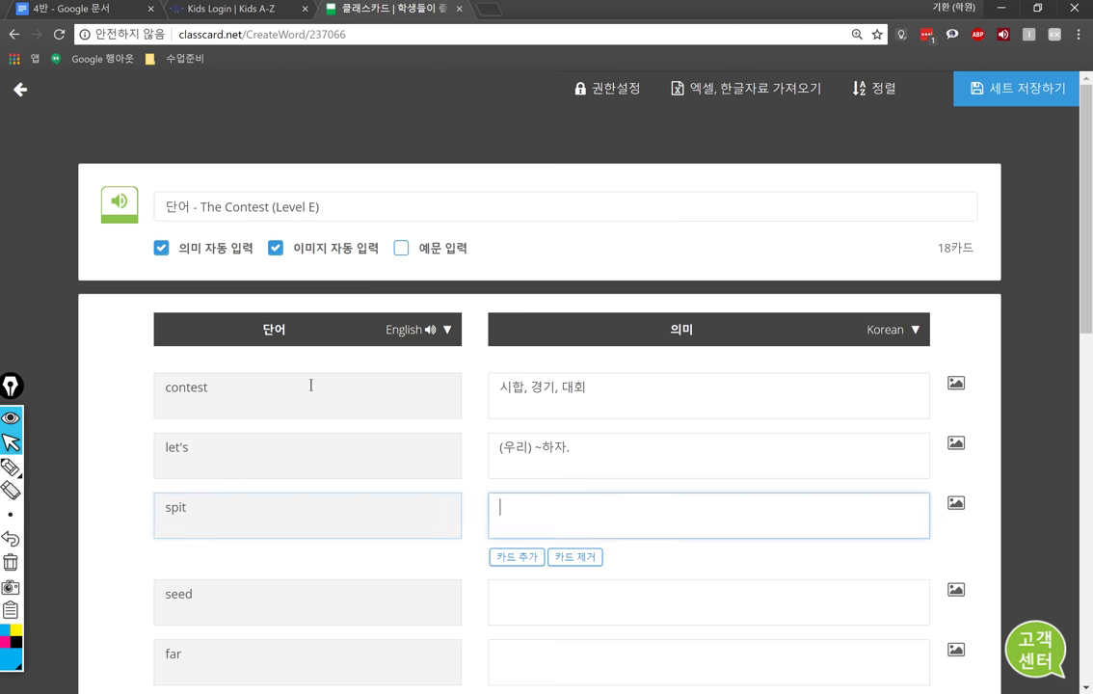
type("뱉다.")
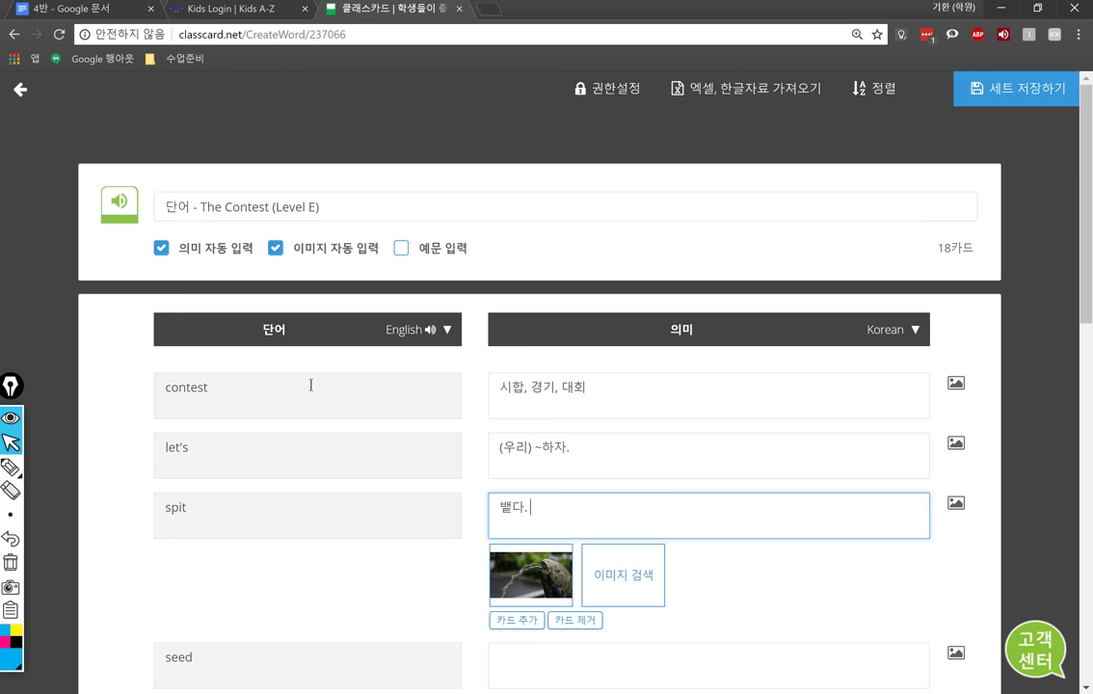
key("Tab")
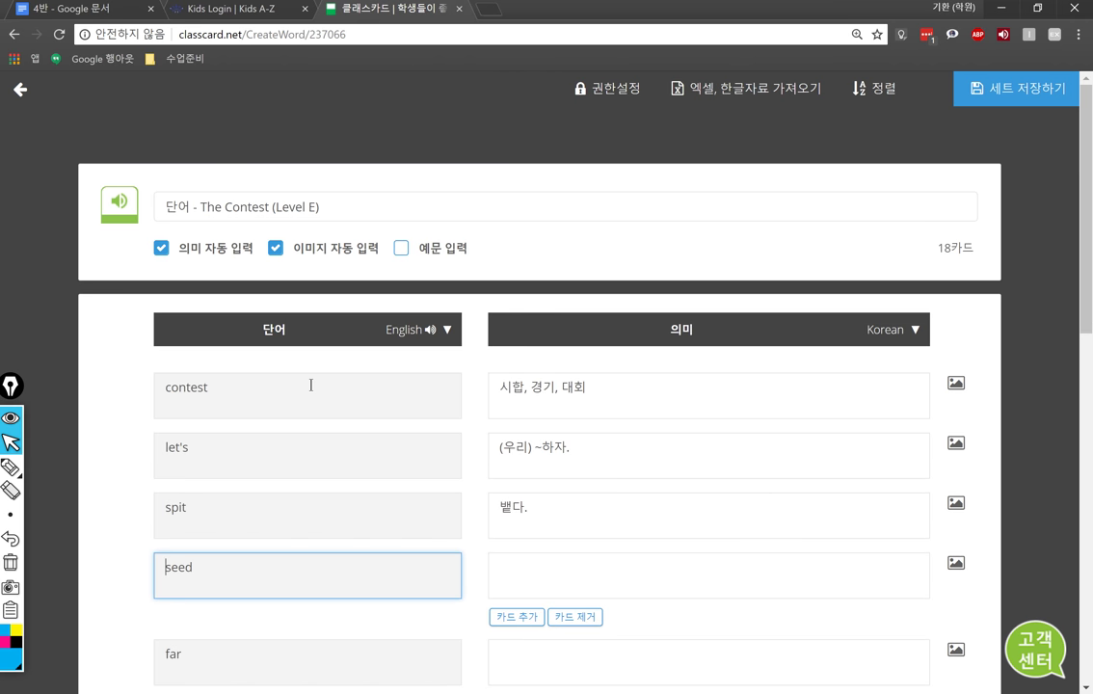
- Enter "씨앗" as the Korean meaning of "seed"
key("Tab")
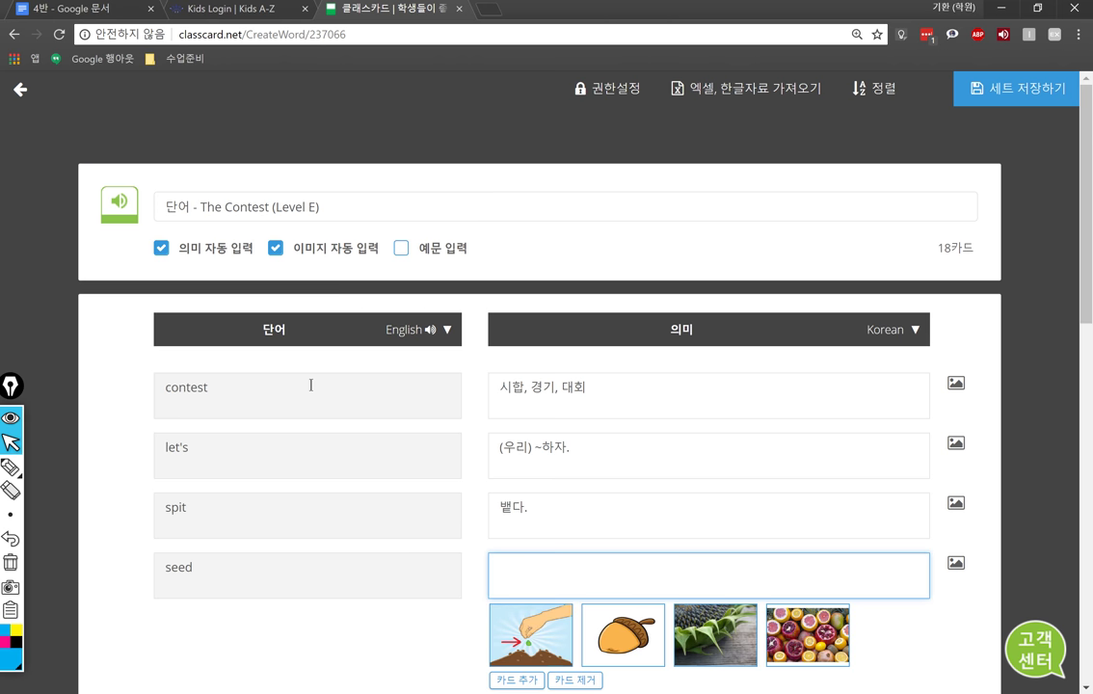
type("씨앗")
key("Tab")
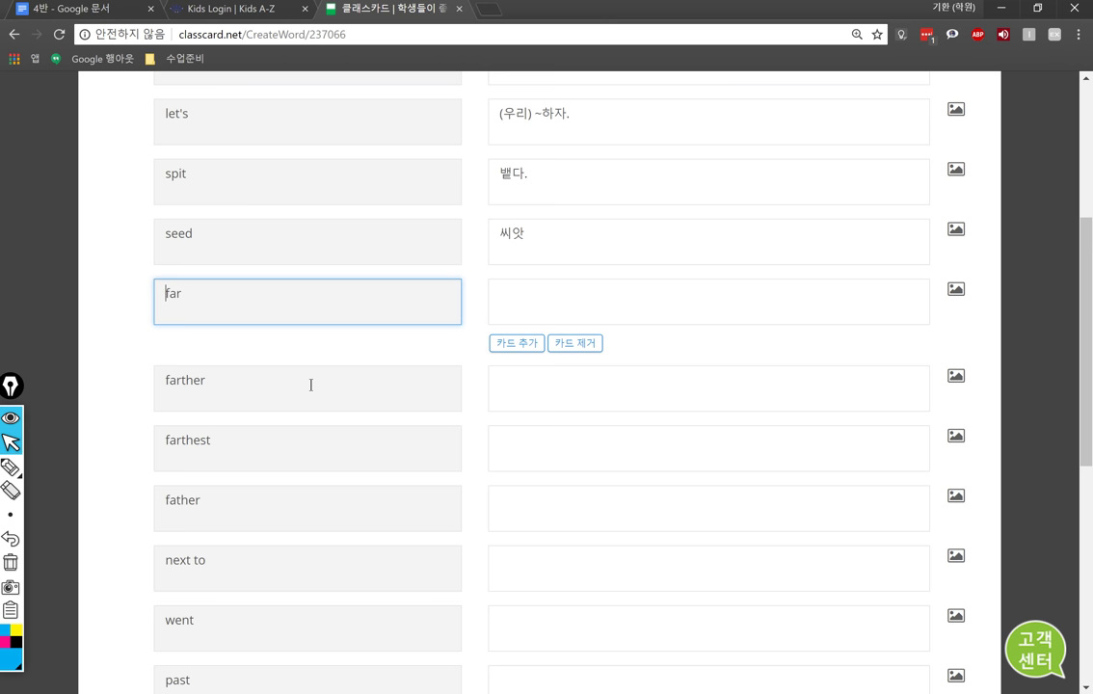
- Enter "멀리 (어찌); 먼 (어떤)" as the Korean meaning of "far"
key("Tab")
type("멀리, 머")
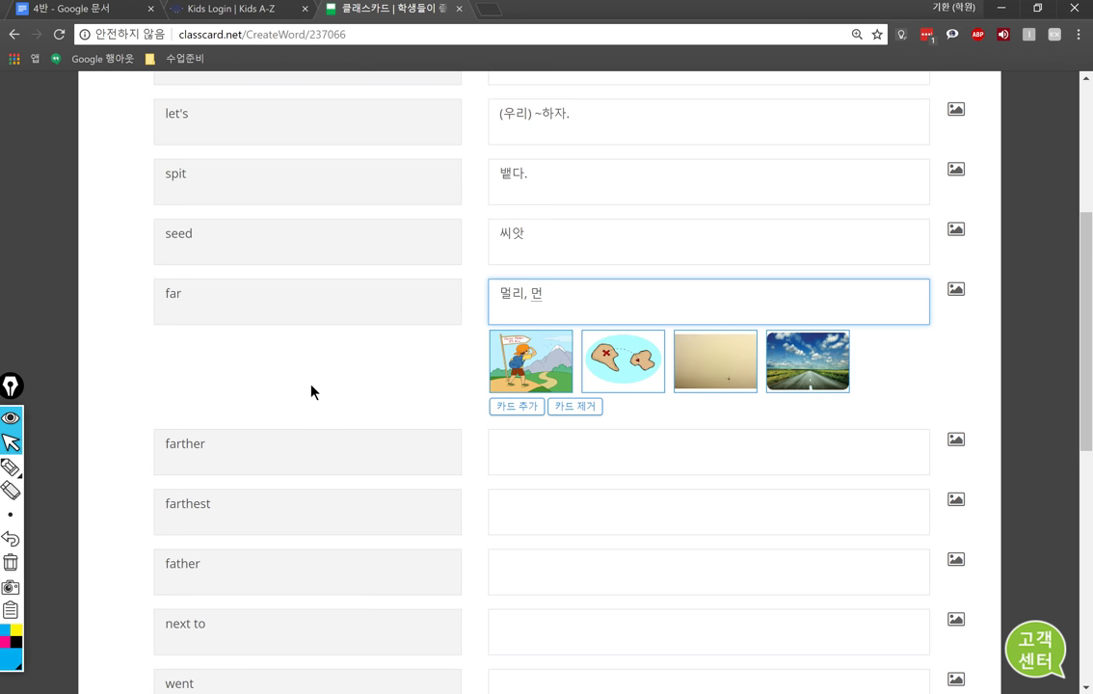
key("BackSpace")
key("BackSpace")
key("BackSpace")
type("(어찌)")
type("; 먼 (")
type("어쩌")
type("떤)")
key("Tab")
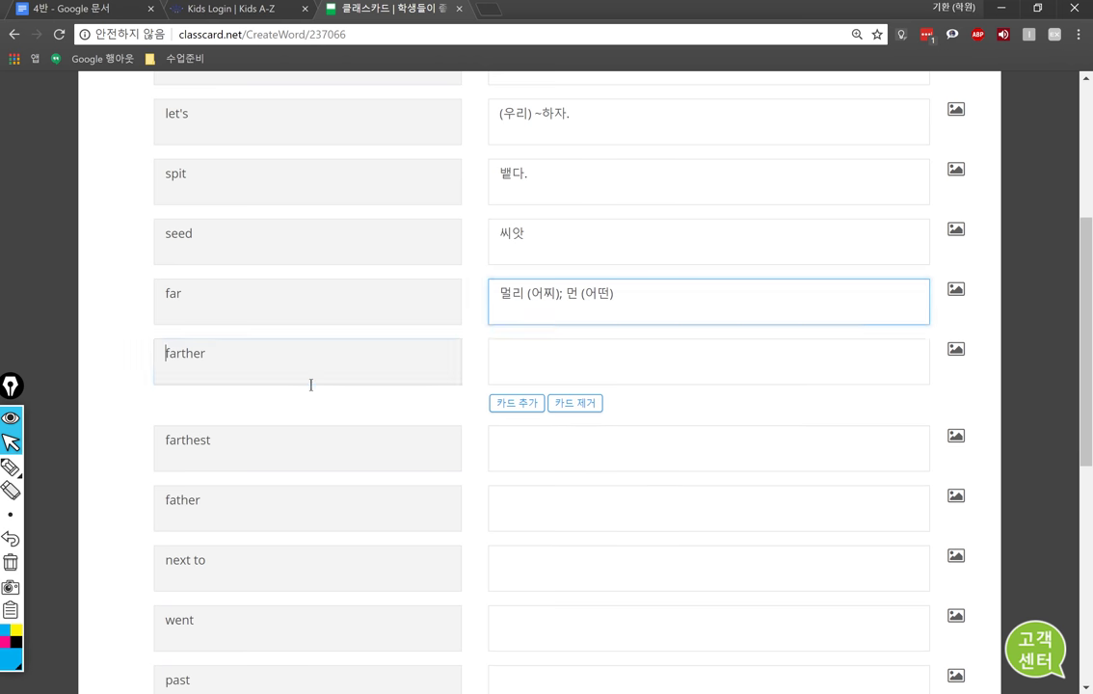
- Enter the meanings "더 멀리; 더 먼" for "farther" and "가장 멀리; 가장 먼" for "farthest"
key("Tab")
type("더 멀리")
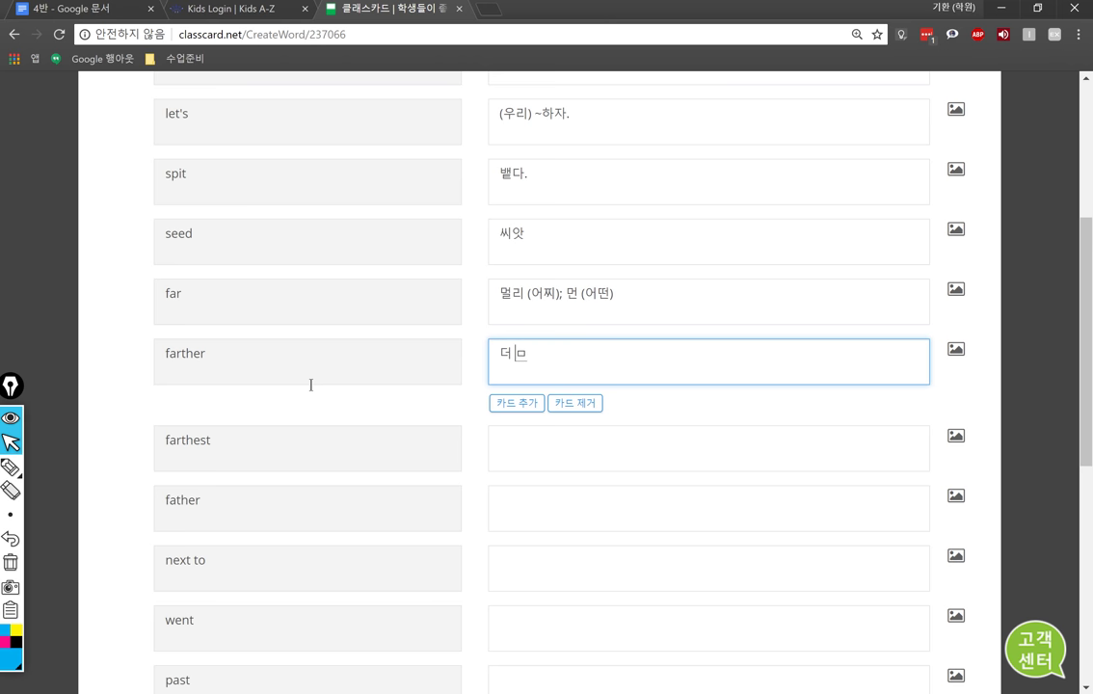
type("; 더 먼")
key("Tab")
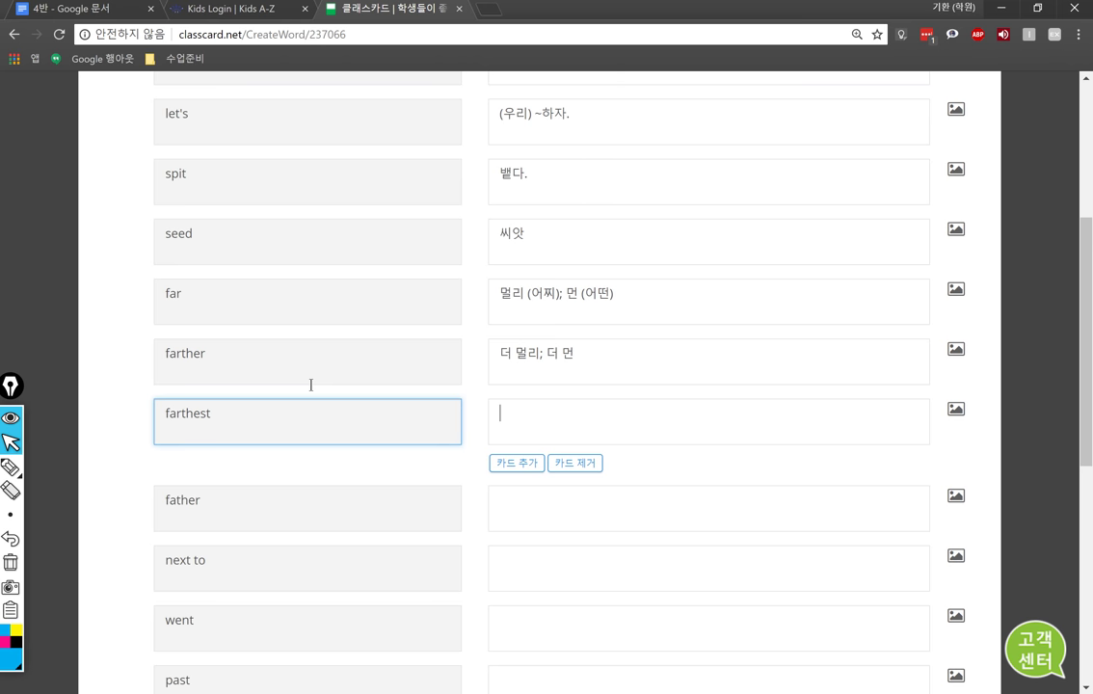
type("장 멀리")
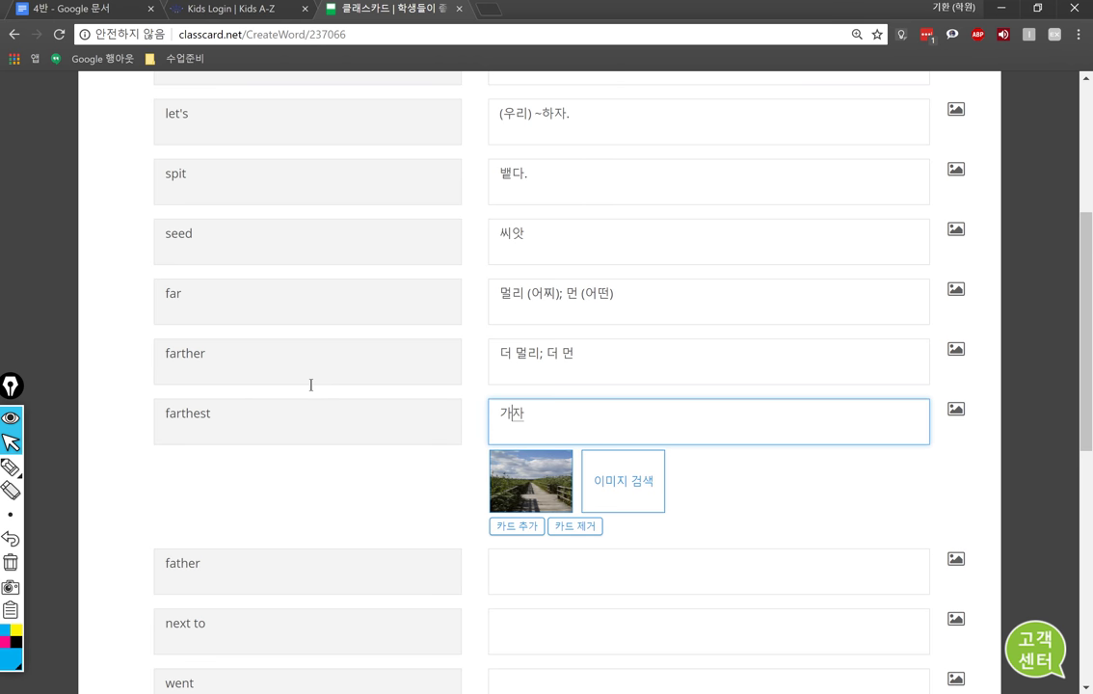
type("; 가장 먼")
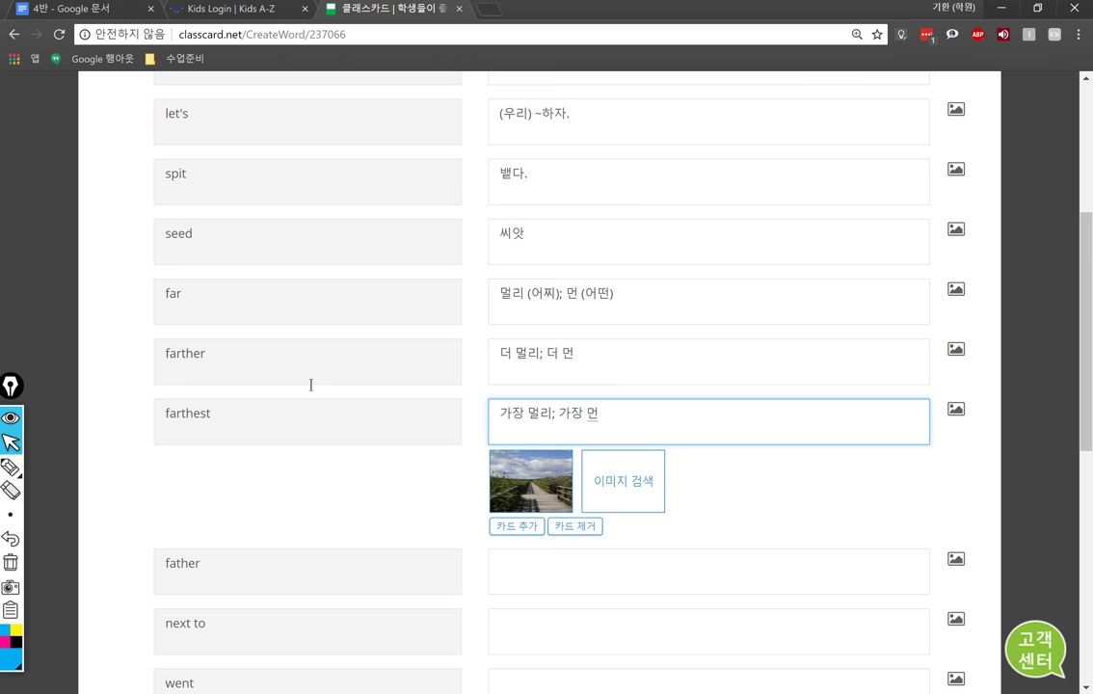
key("Tab")
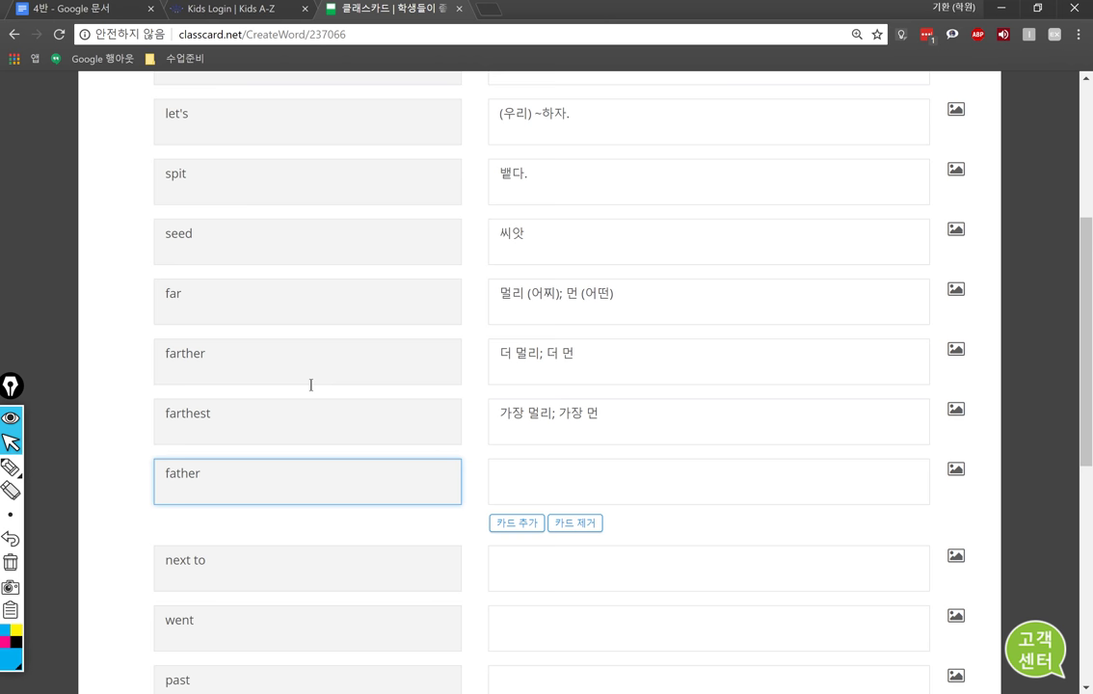
- Enter the meanings "아버지; 아빠" for "father" and "~옆에" for "next to"
key("Tab")
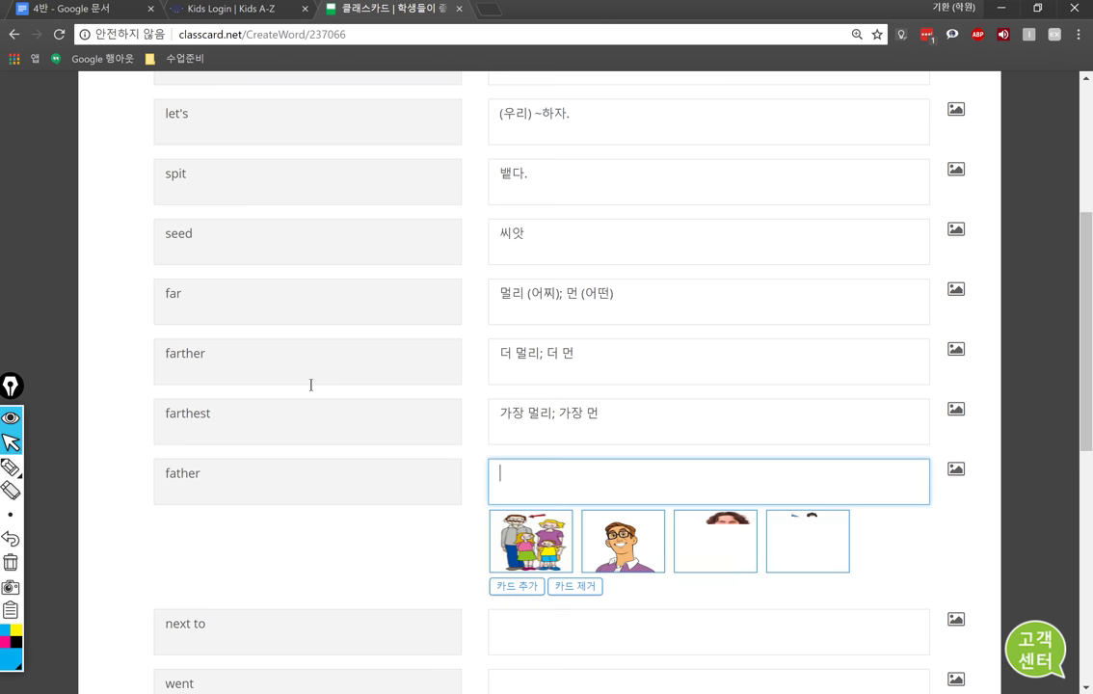
type("아버지")
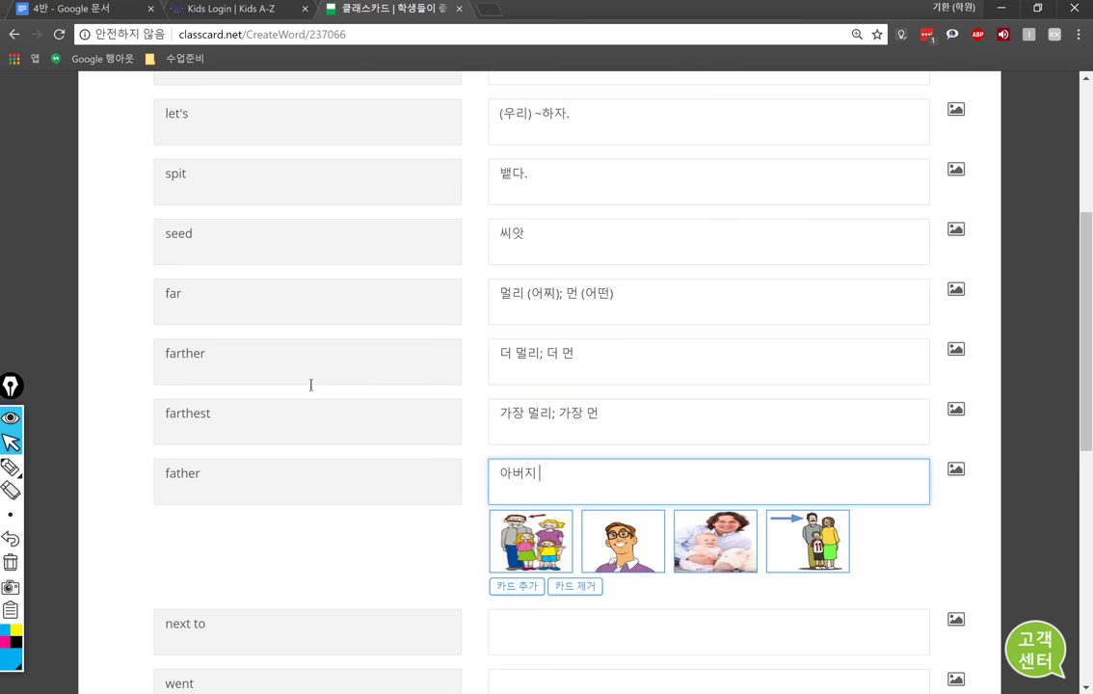
type("; 아ㅃㅏ")
key("Tab")
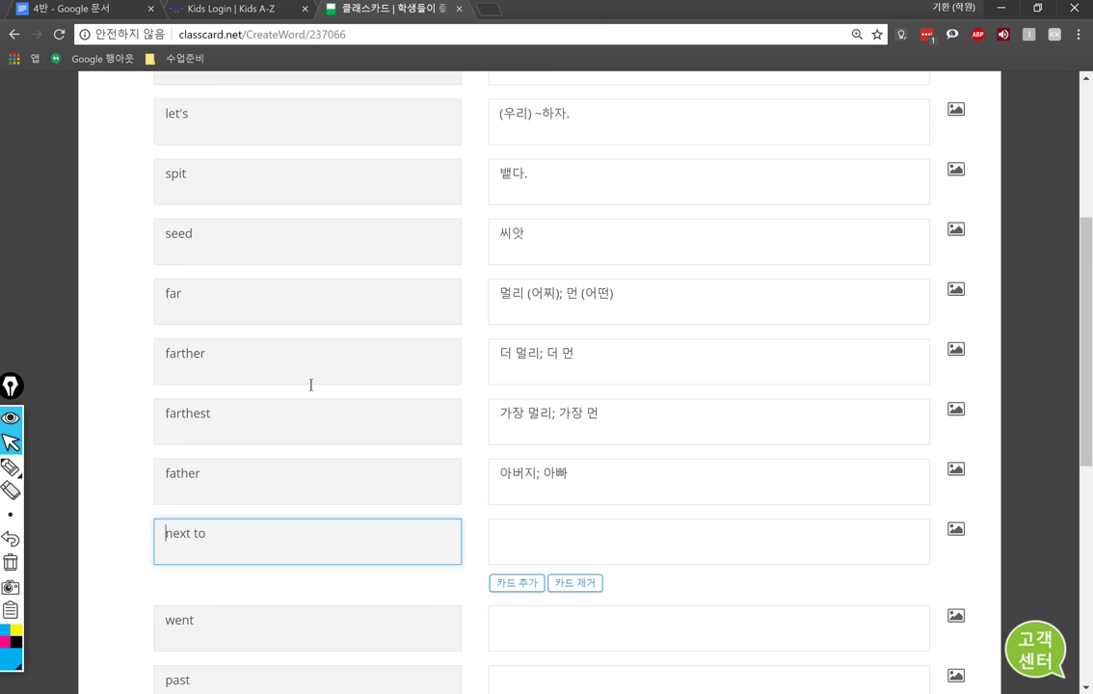
key("Tab")
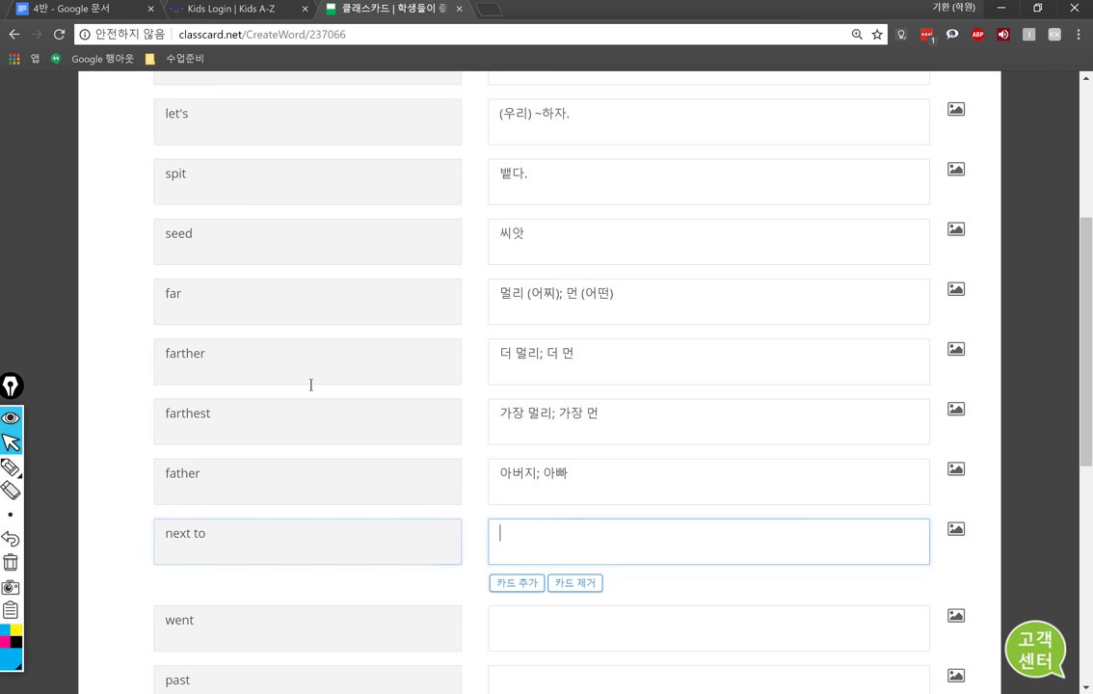
type("~옆에")
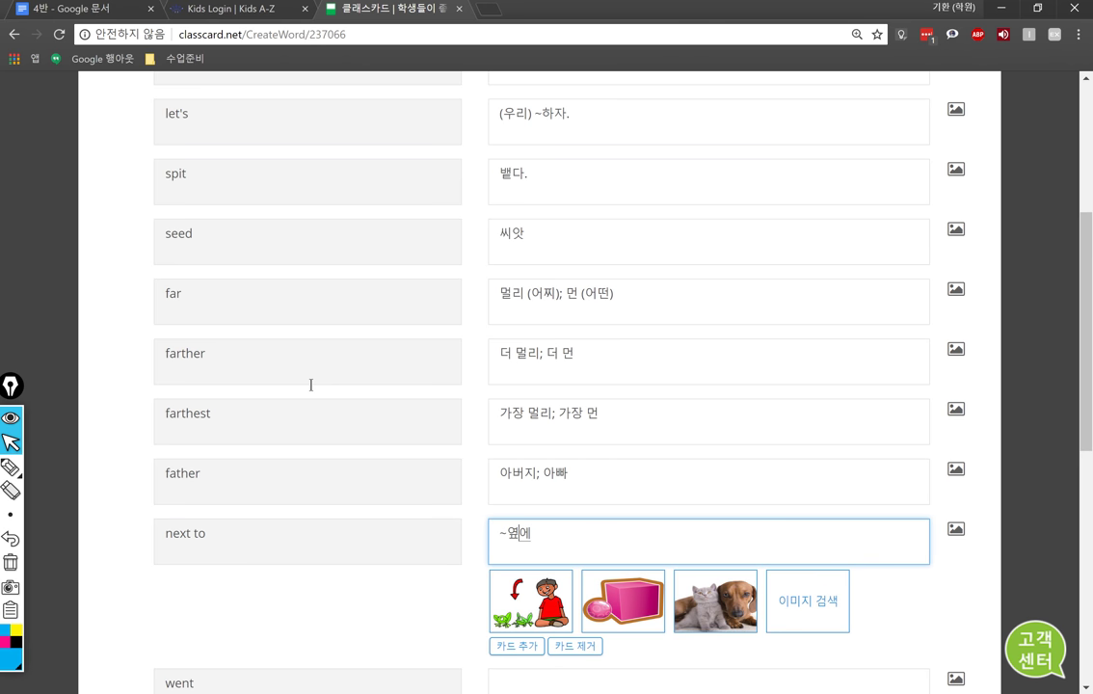
key("Tab")
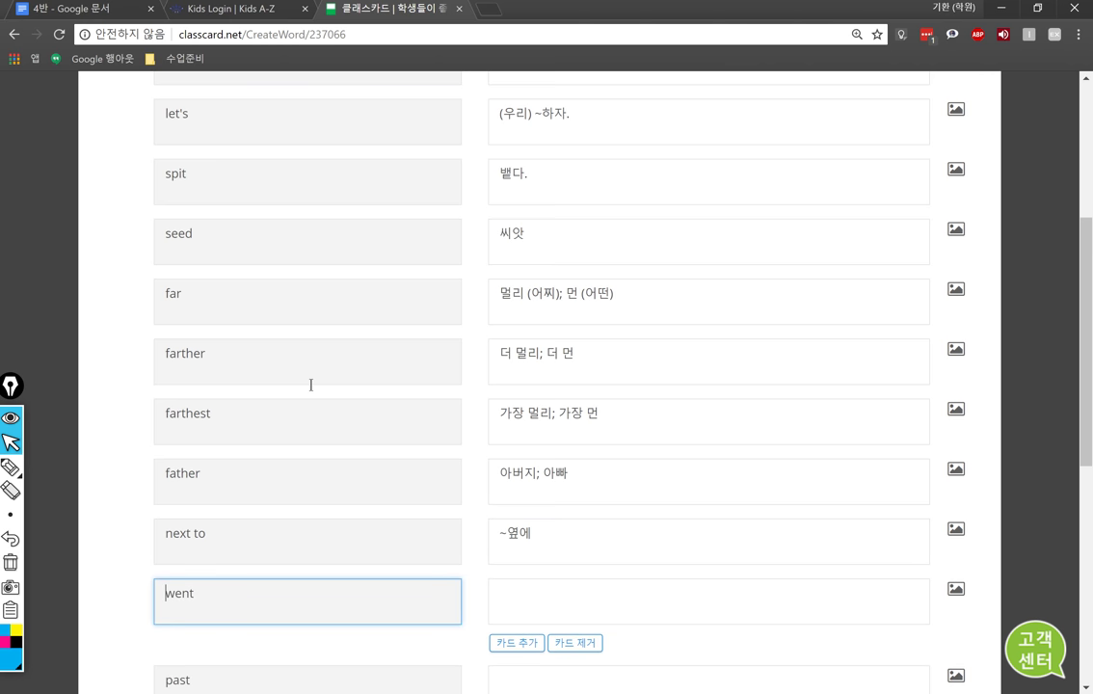
- Enter "갔다. go 의 과거형" as the Korean meaning of "went"
key("Tab")
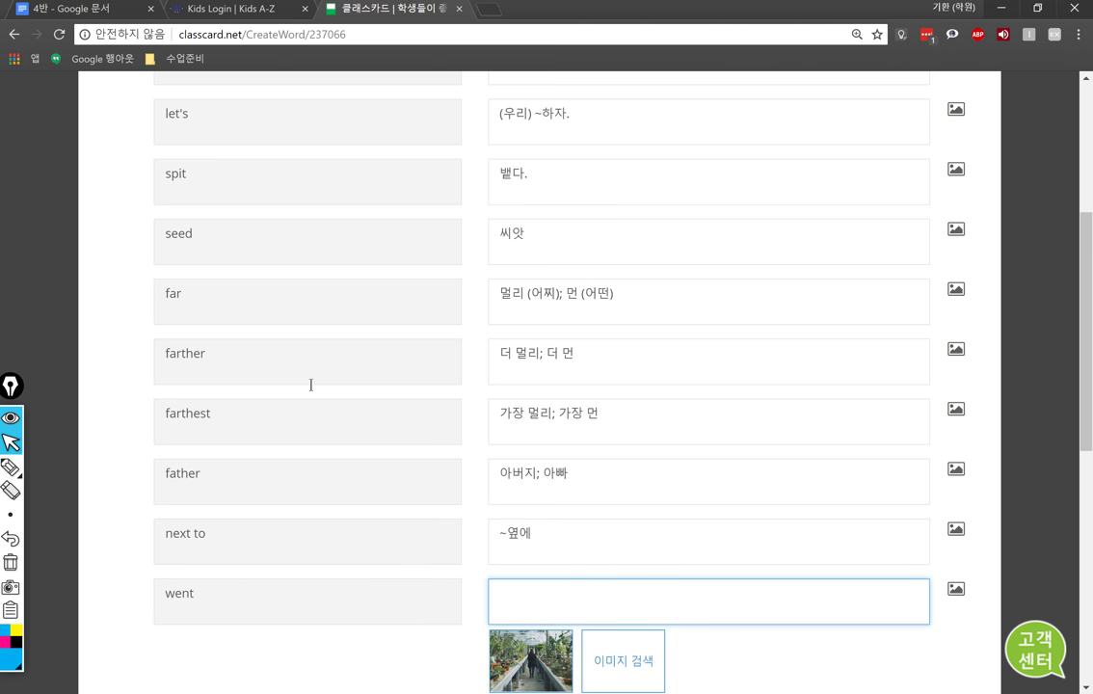
type("갔다. go 의 과거형")
key("Tab")
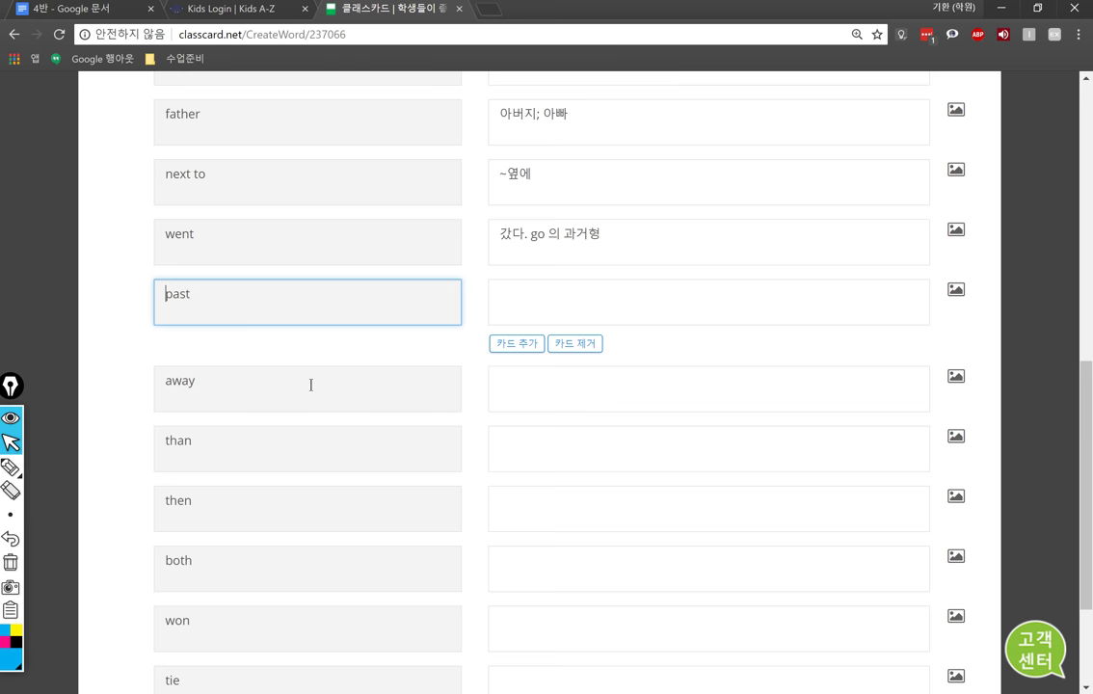
- Enter "~을 지나서 (앞잽이); 과거(이름)" as the Korean meaning of "past"
key("Tab")
type("~")
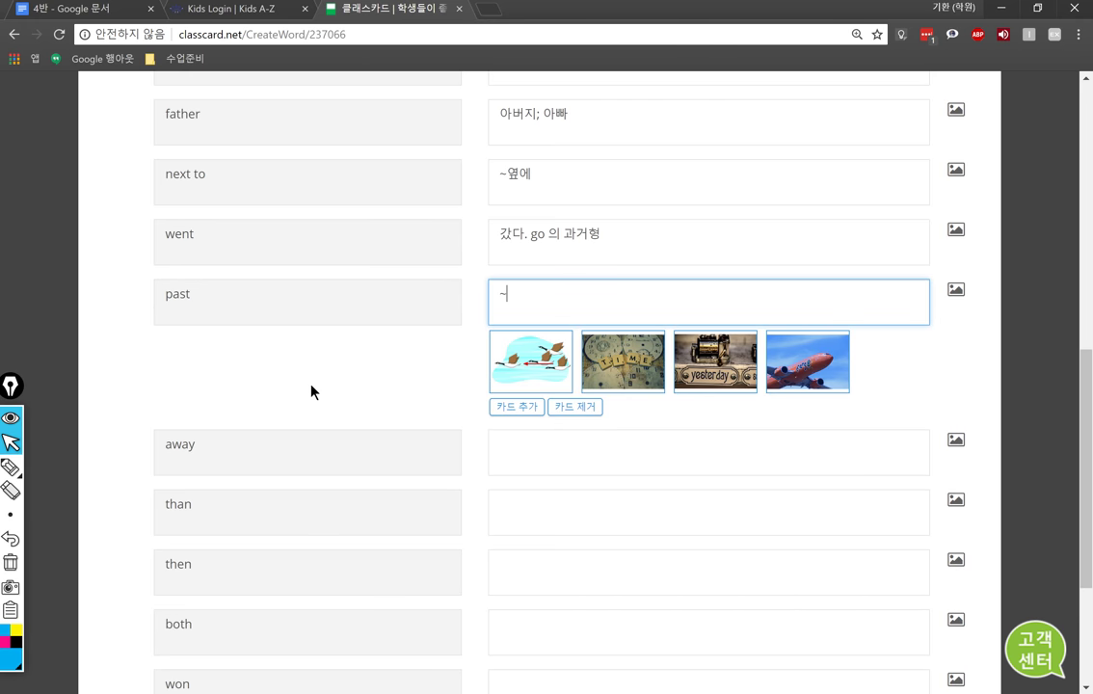
type("을 ㄱ지나서; 과거(이름)")
key("Left")
key("Left")
key("Left")
key("Left")
key("Left")
type("(앞")
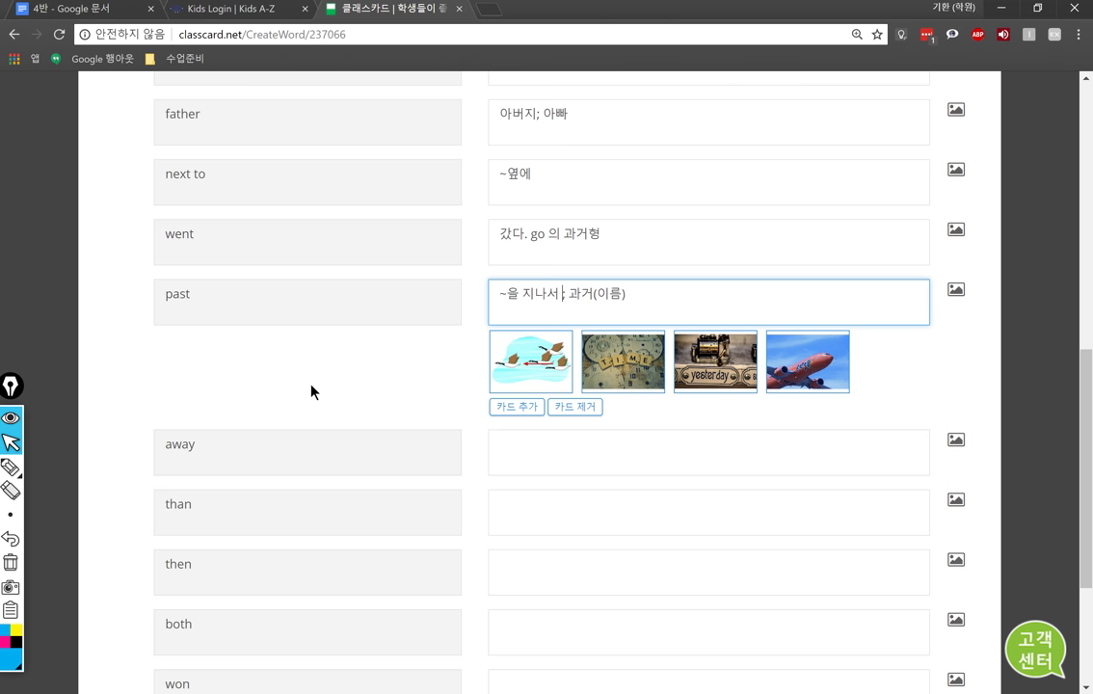
type("잡이")
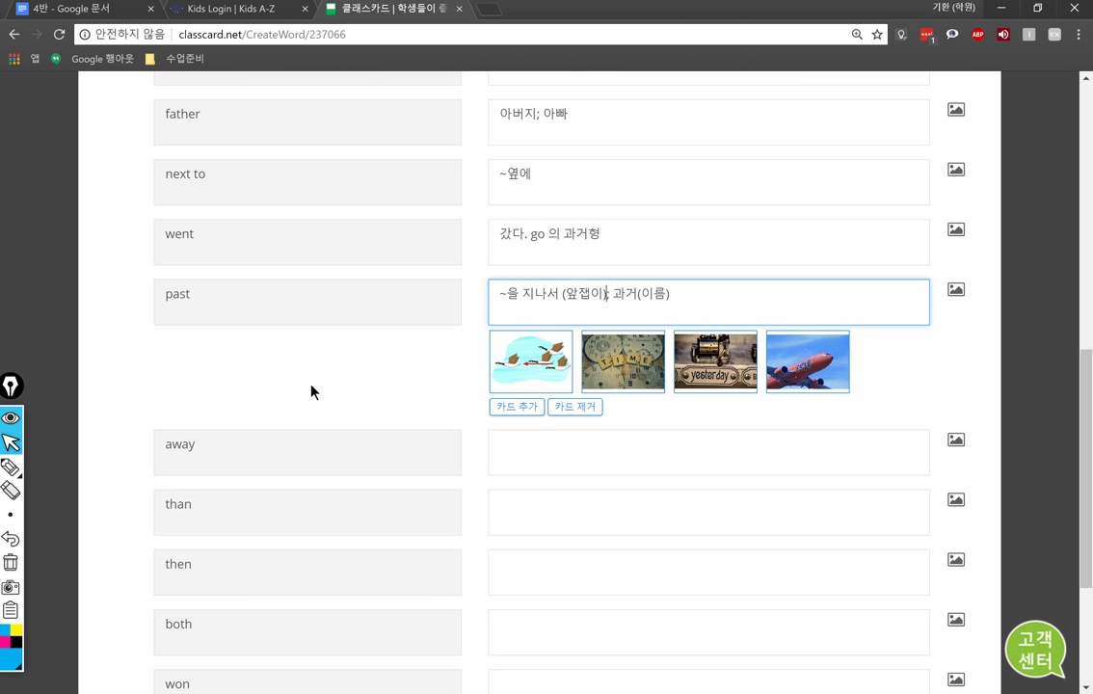
- Enter "멀리; 떨어져서;" as the Korean meaning of "away"
key("Tab")
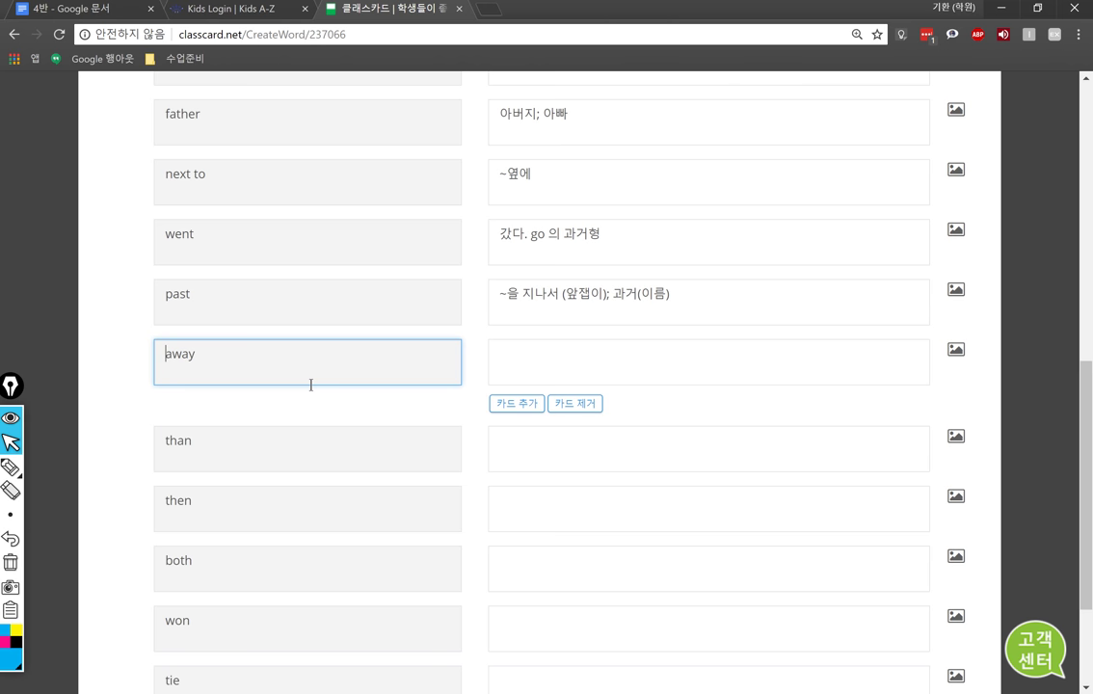
key("Tab")
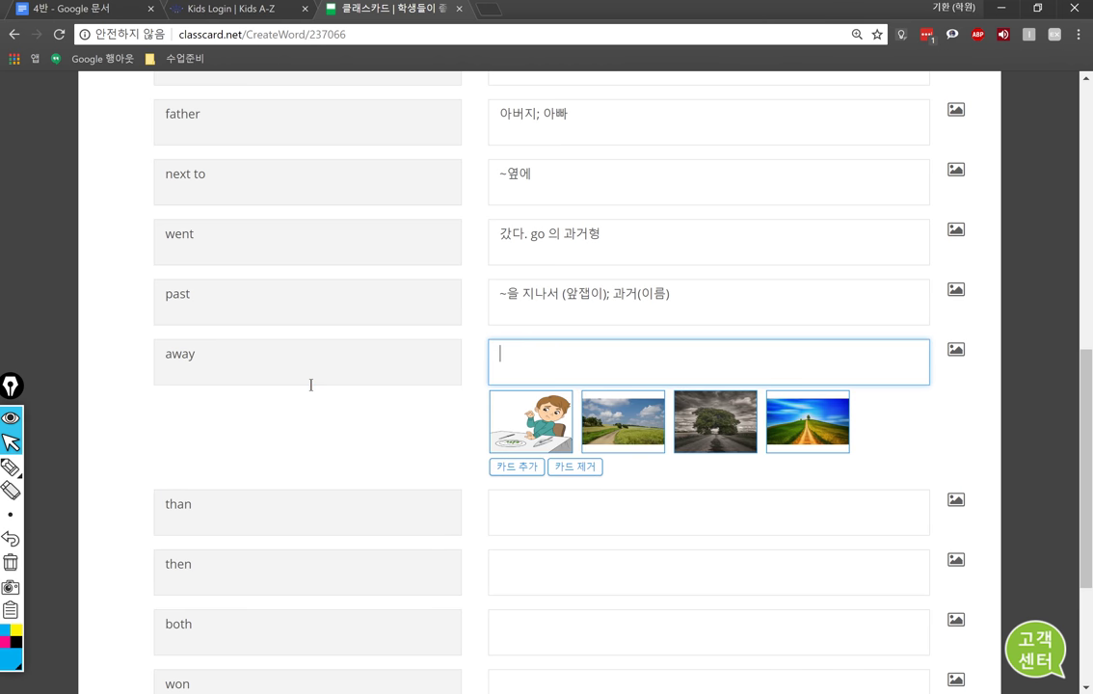
type("멀리; 떨어져서;")
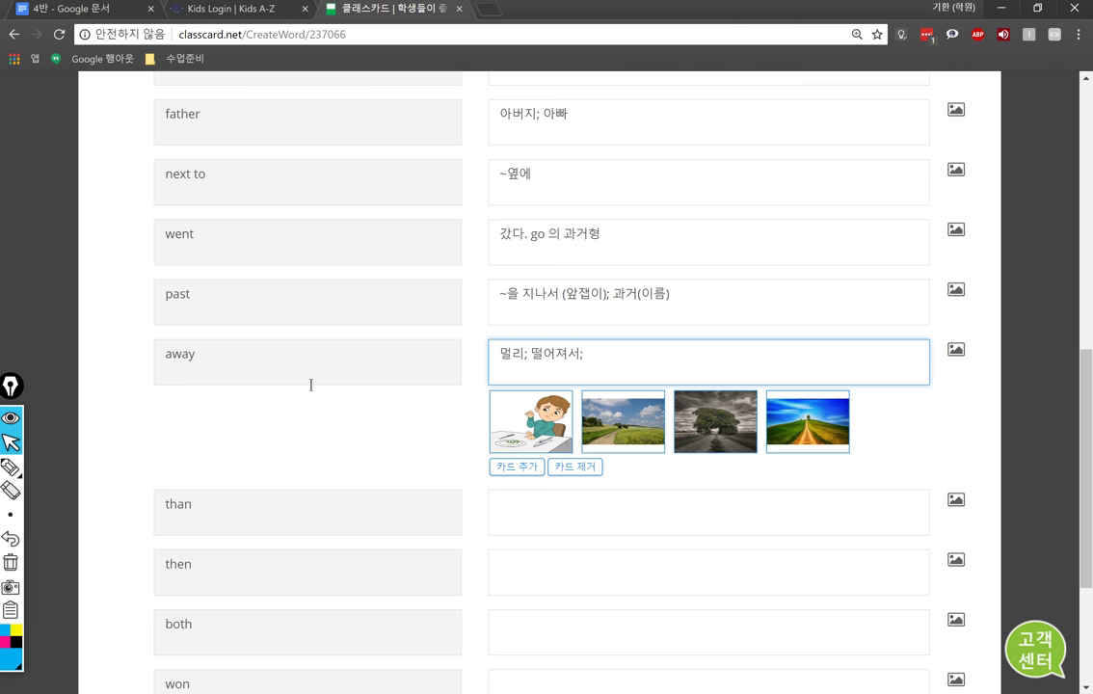